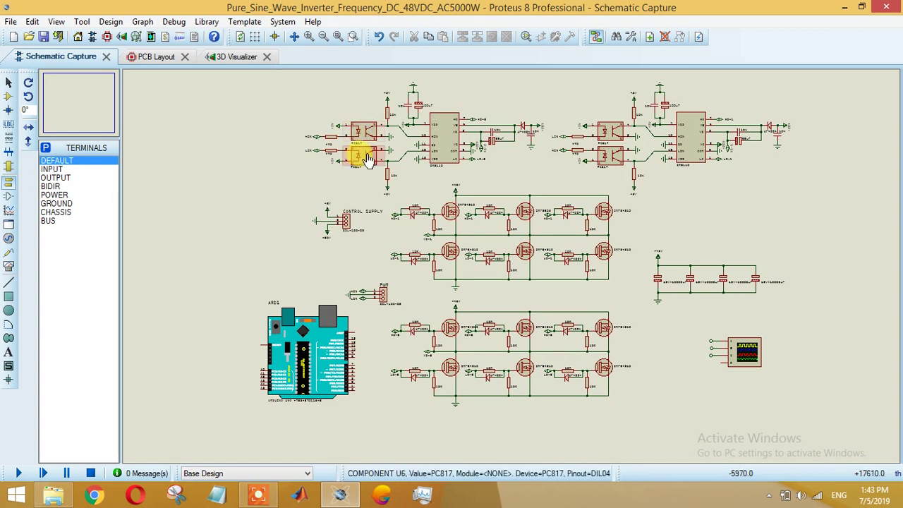
click(363, 151)
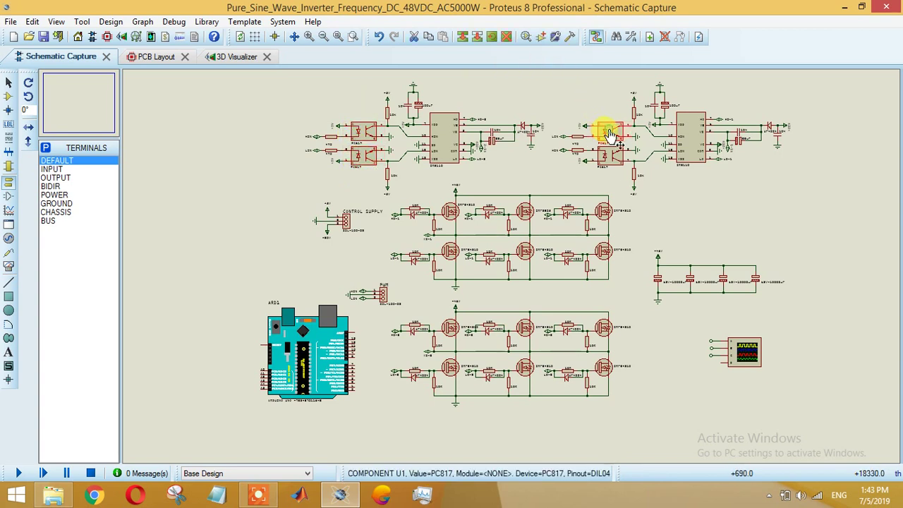
click(610, 154)
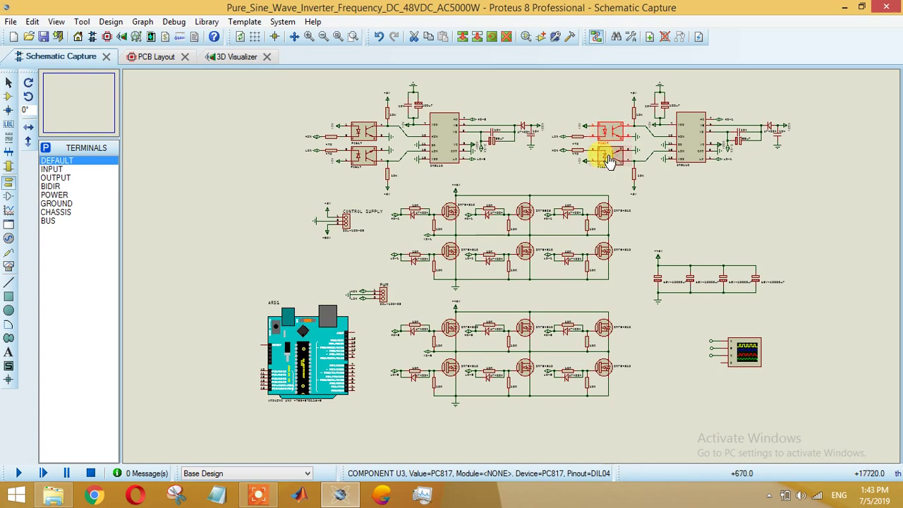
click(527, 159)
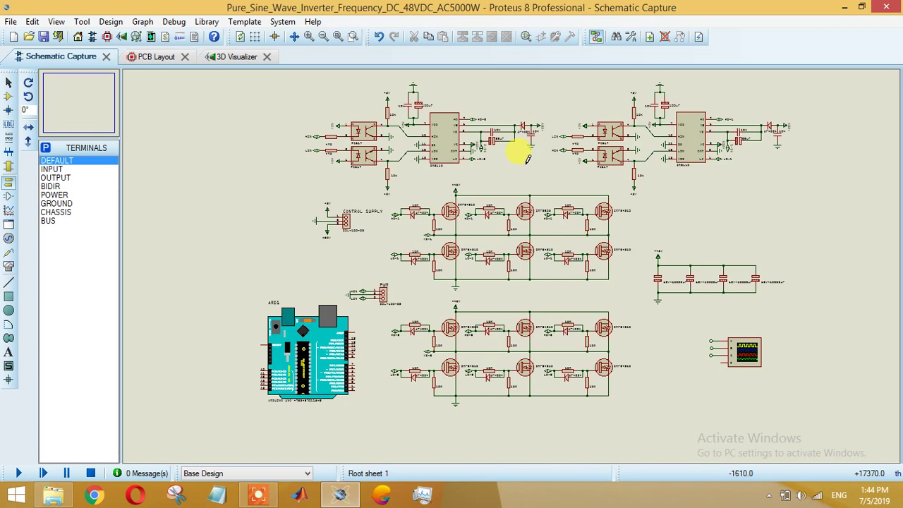
drag(784, 328, 631, 224)
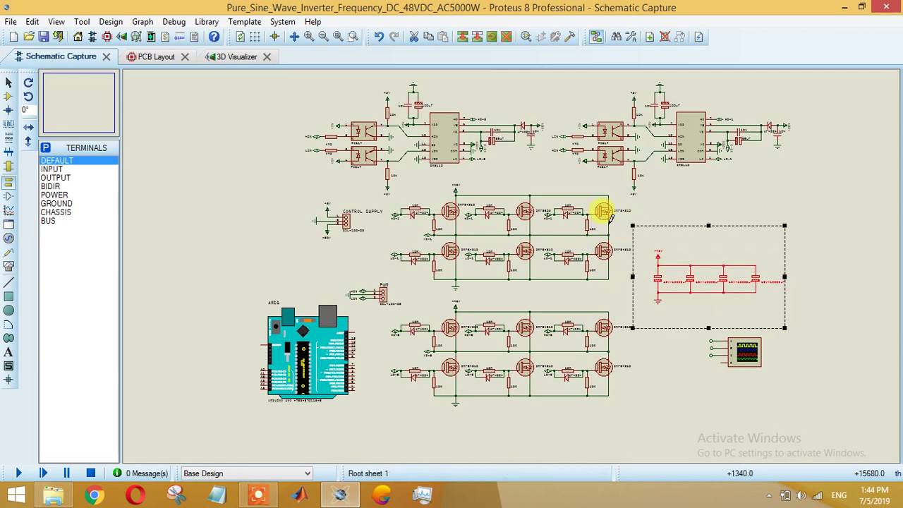
click(637, 207)
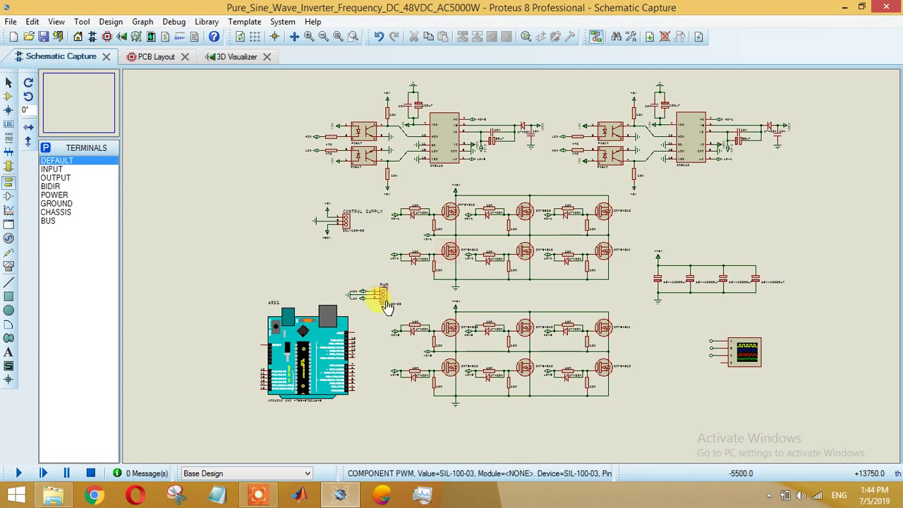
drag(400, 309, 349, 279)
drag(298, 187, 388, 252)
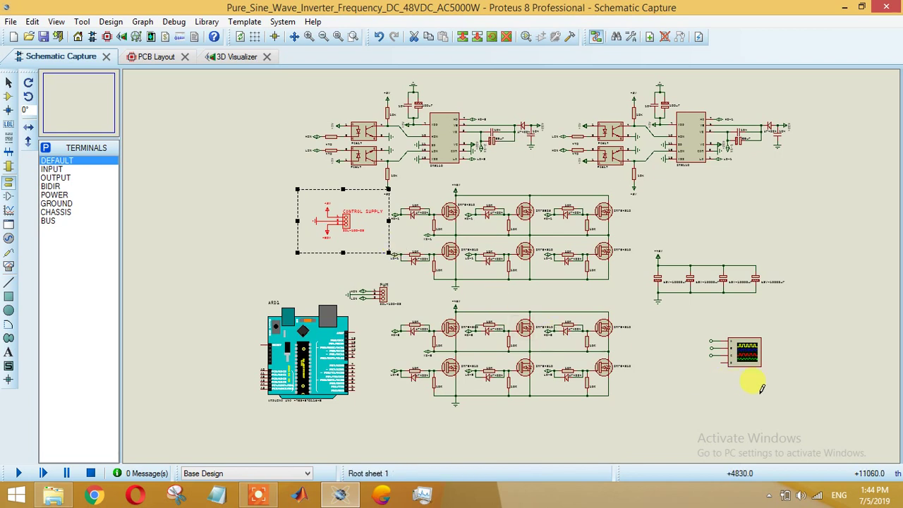
drag(760, 393, 691, 313)
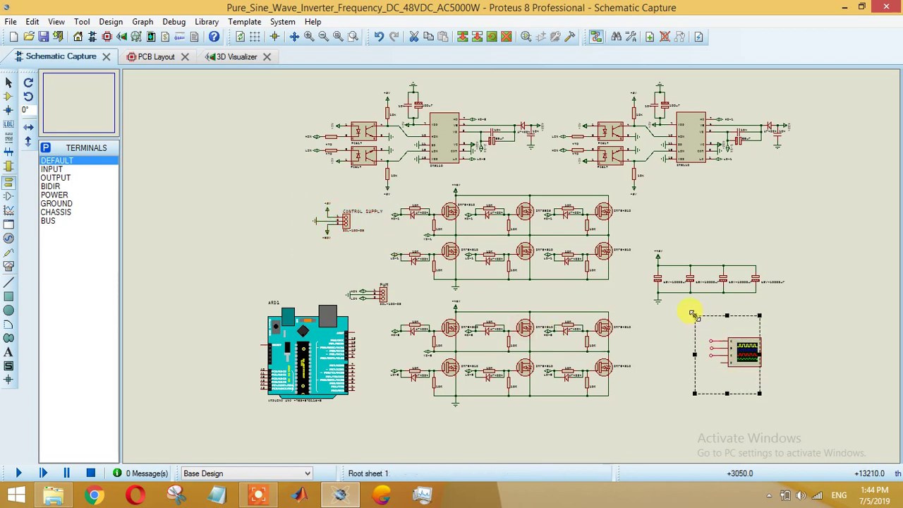
click(637, 318)
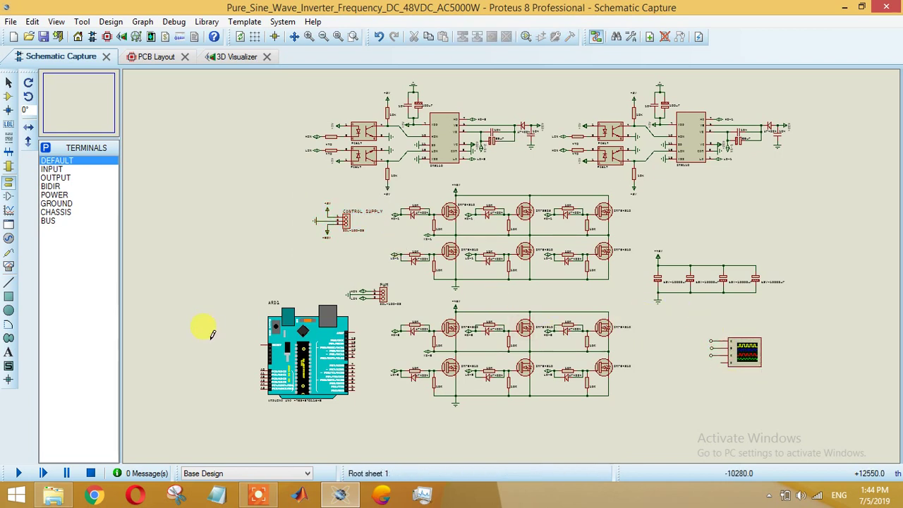
Step: Start the simulation and move the oscilloscope window right over the schematic
click(12, 470)
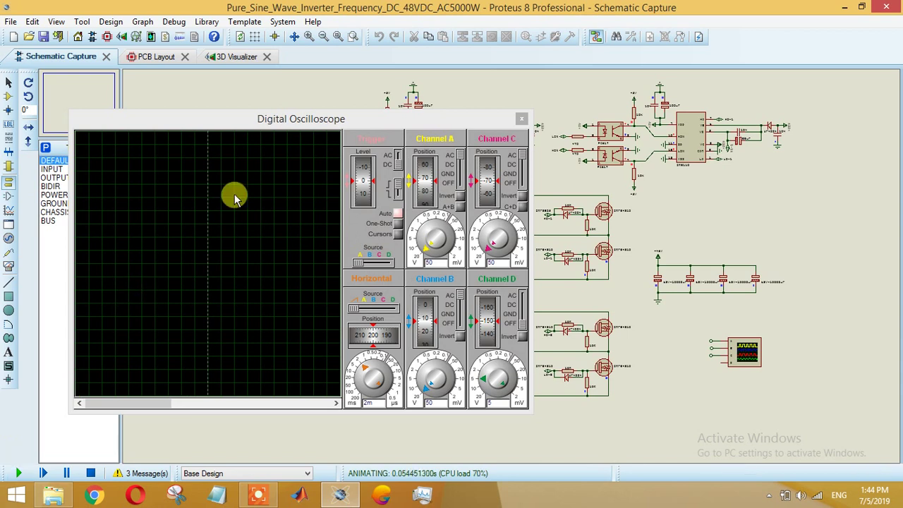
click(267, 130)
drag(267, 129, 463, 125)
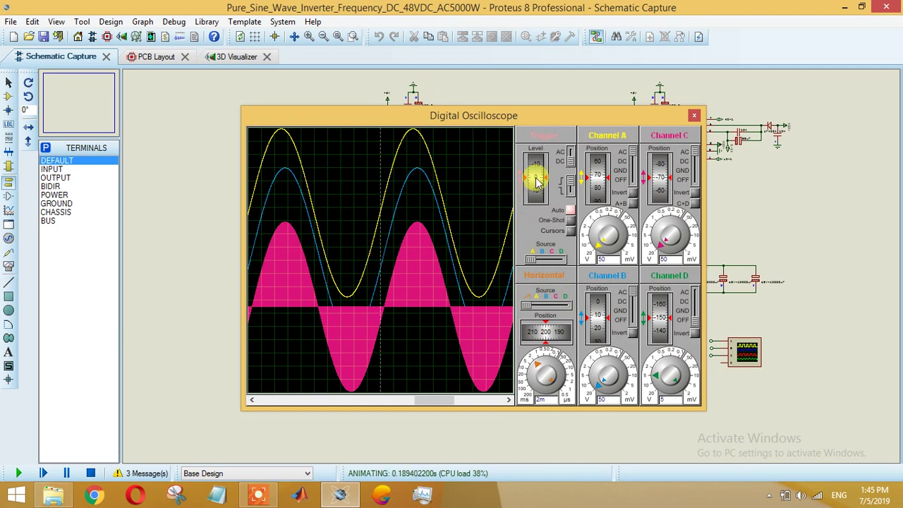
Step: Lower the trigger level to about -20, shift Channel A down and Channel C up
mouse_move(536, 181)
mouse_down()
mouse_move(534, 158)
mouse_move(536, 177)
mouse_up()
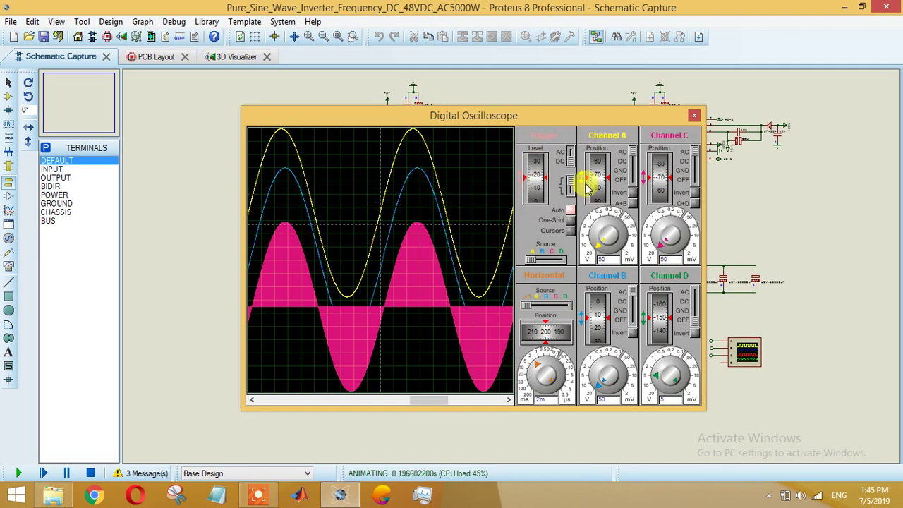
mouse_move(594, 182)
mouse_down()
mouse_move(596, 197)
mouse_move(597, 186)
mouse_up()
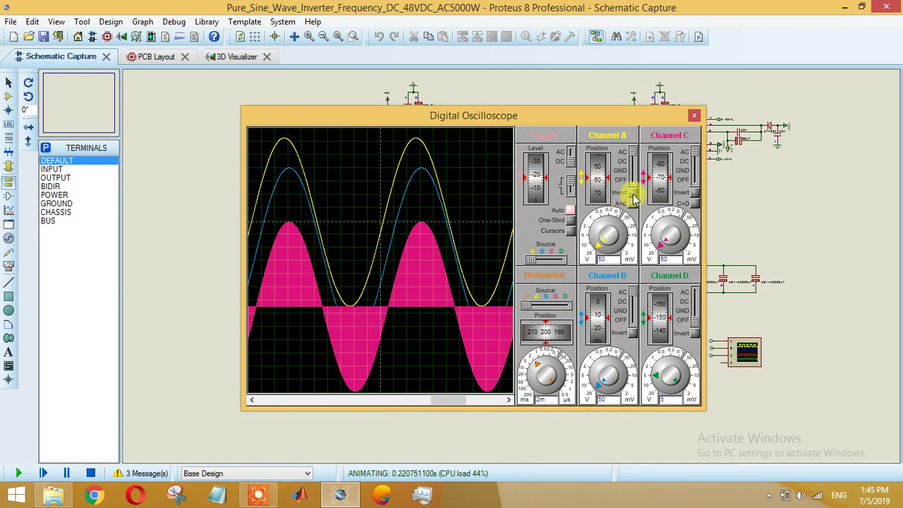
drag(661, 200, 663, 195)
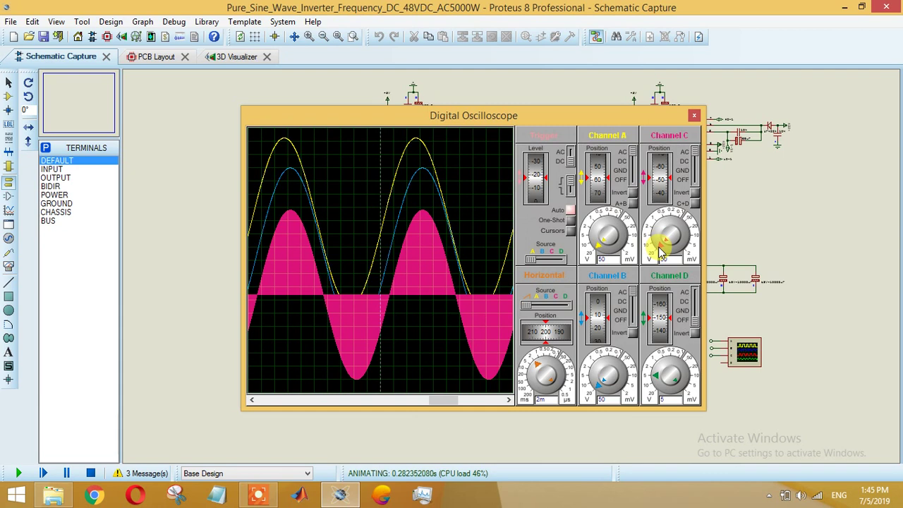
Step: Reposition the blue Channel B trace, switching the timebase to 1 ms and back to 2 ms
click(538, 364)
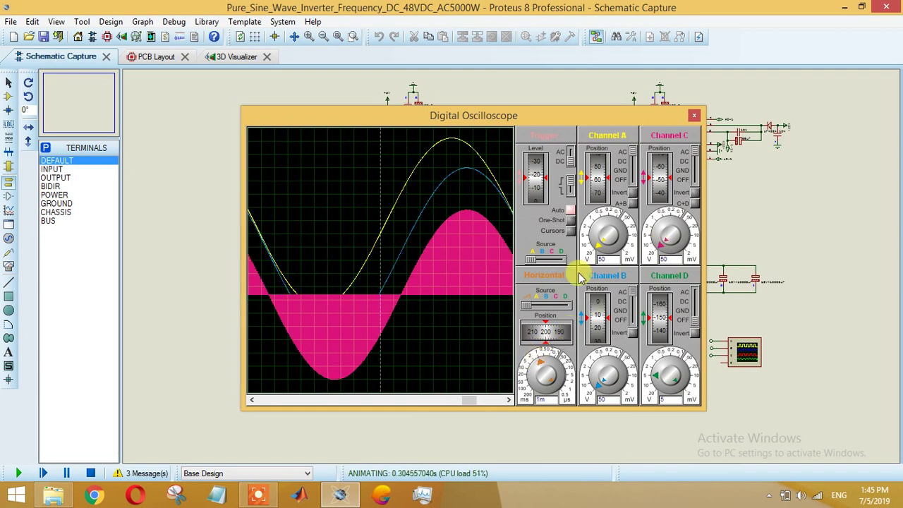
mouse_move(599, 323)
mouse_down()
mouse_move(598, 315)
mouse_move(598, 344)
mouse_up()
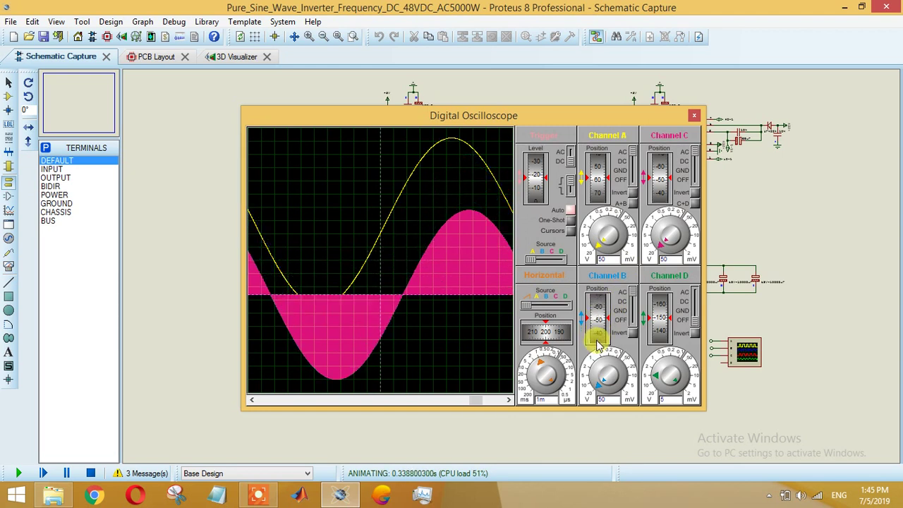
click(535, 368)
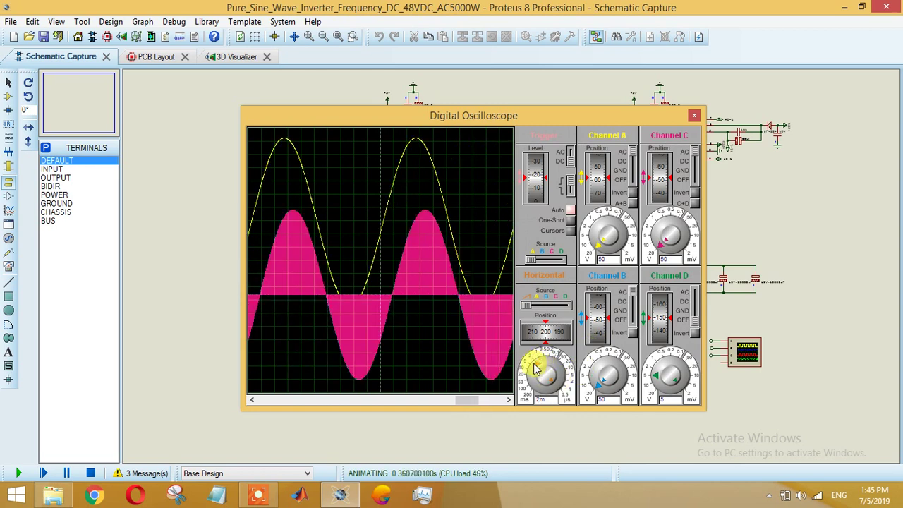
scroll(597, 315, up, 5)
scroll(597, 310, up, 4)
scroll(597, 305, up, 2)
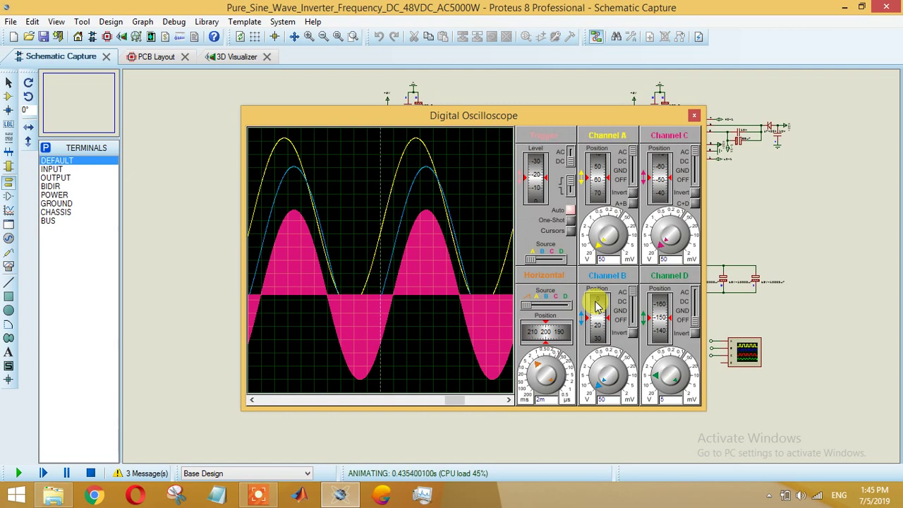
Step: Hide Channel C, lower the yellow Channel A trace, shift traces in time, then show Channel C again
click(697, 182)
drag(599, 182, 602, 198)
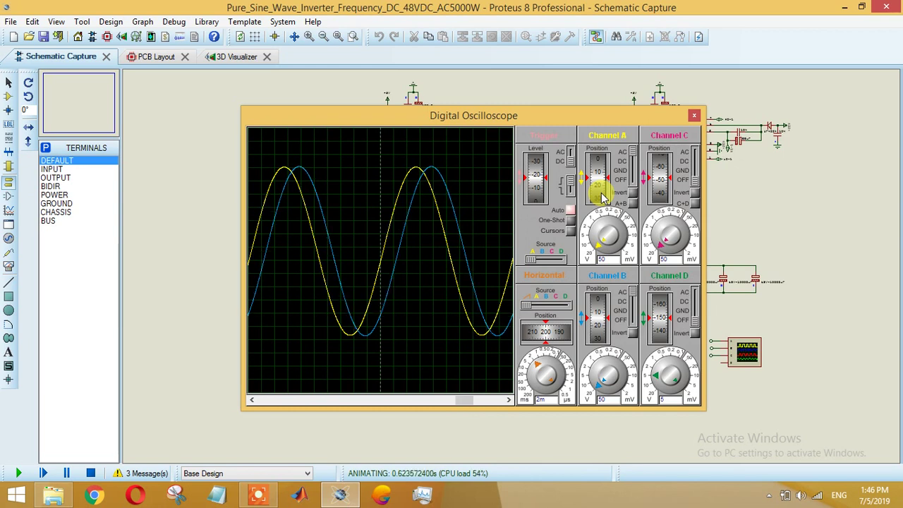
click(454, 402)
drag(453, 402, 449, 403)
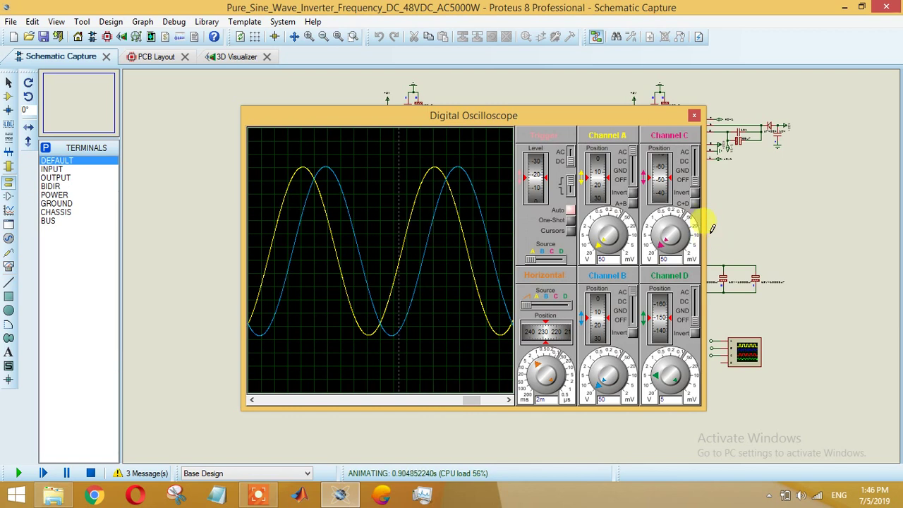
click(695, 153)
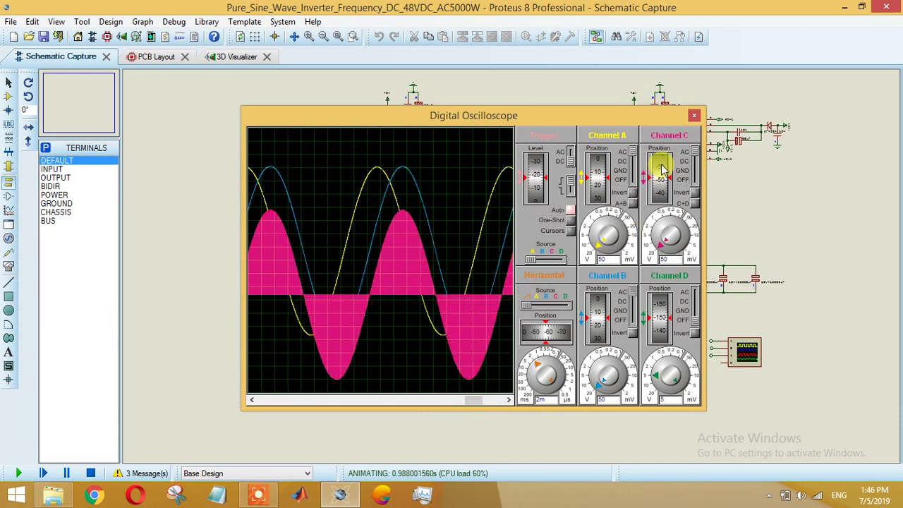
Step: Raise the pink Channel C trace over the blue sine, toggling the timebase 1 ms then 2 ms
drag(661, 169, 667, 148)
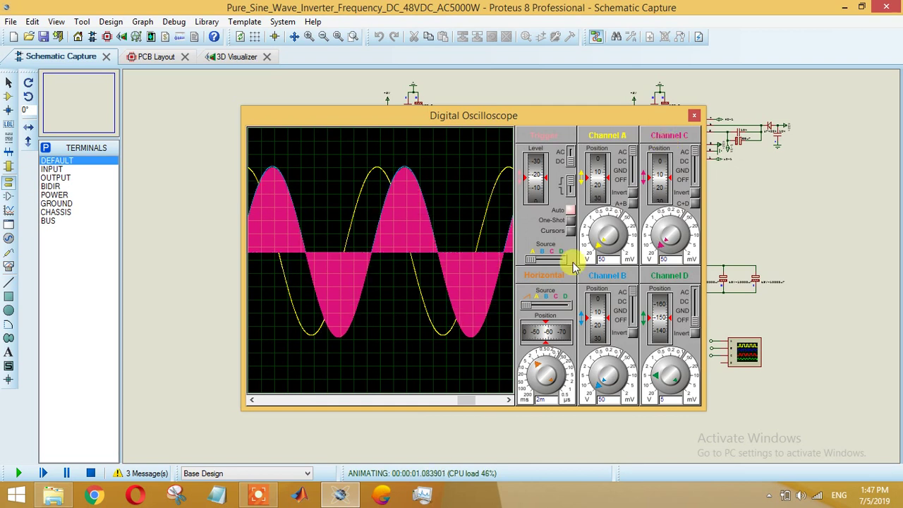
click(541, 368)
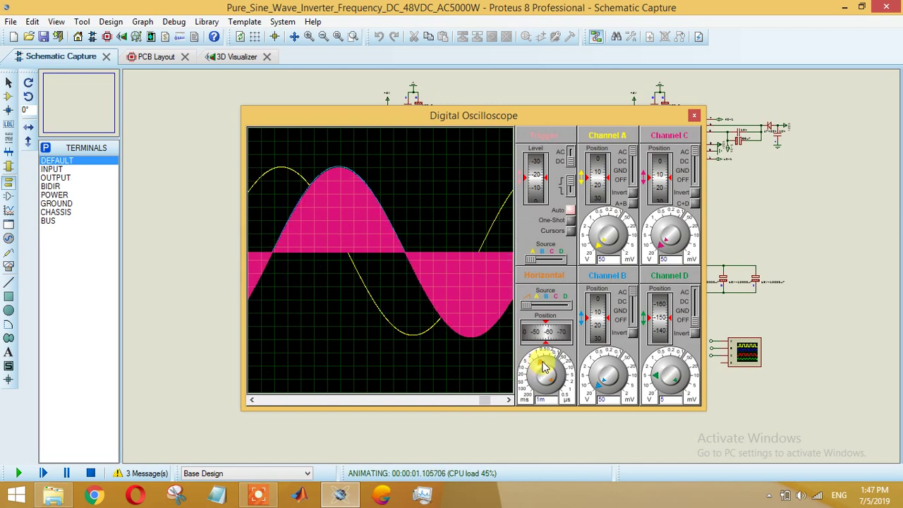
click(541, 366)
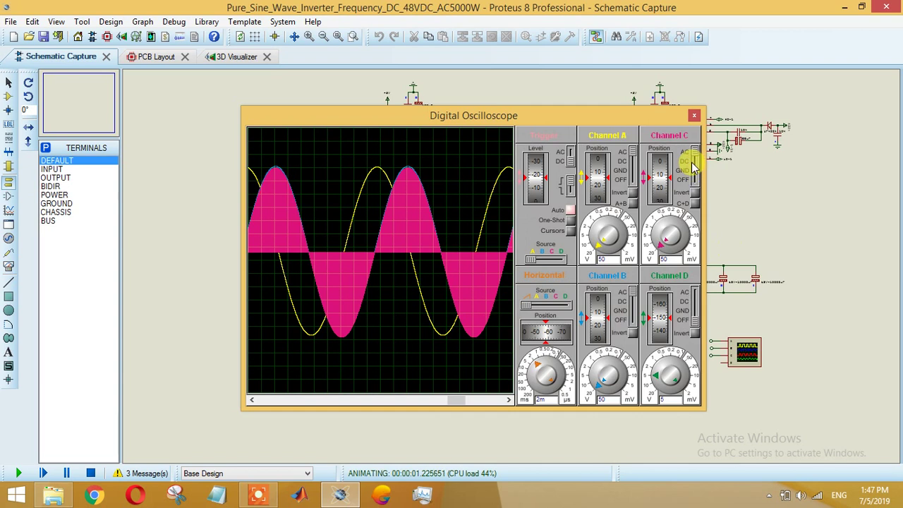
Step: Switch Channel C's coupling to OFF, leaving only the yellow and blue sines
drag(692, 162, 693, 181)
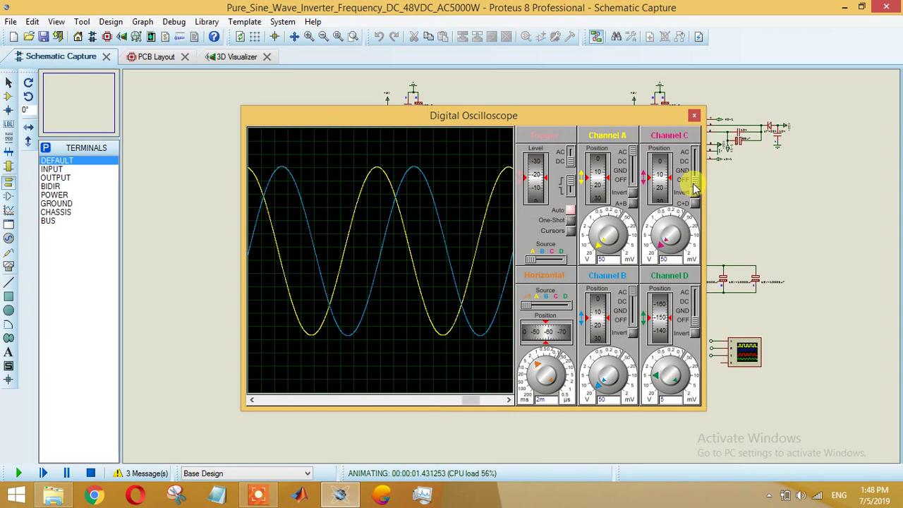
Step: Stop the simulation and view the rendered inverter PCB in the 3D Visualizer
click(238, 56)
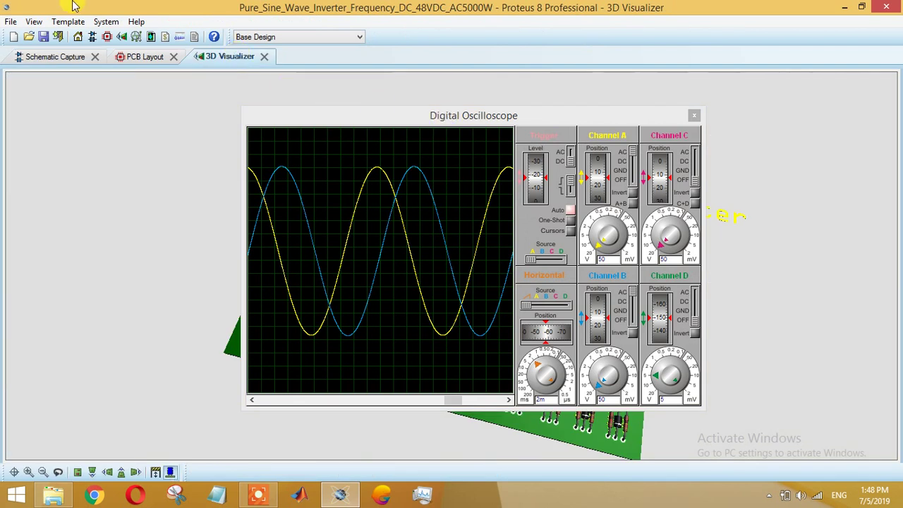
click(49, 57)
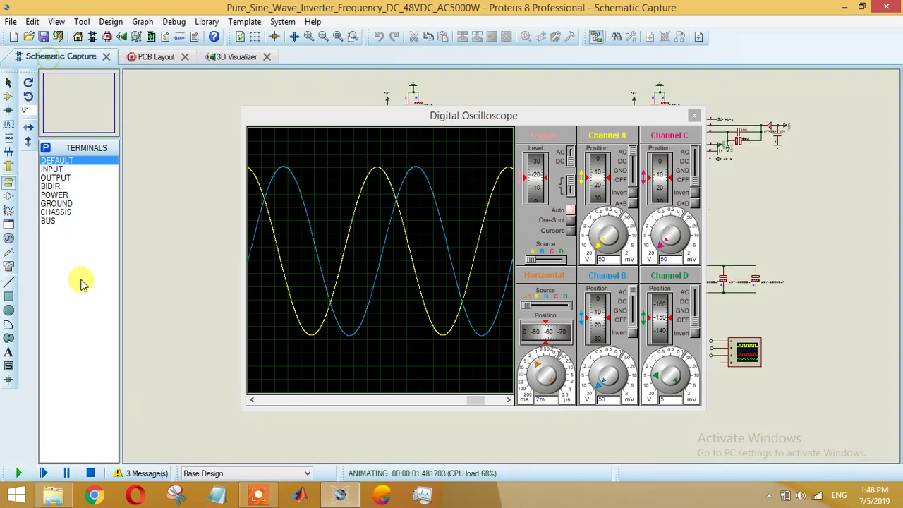
click(90, 474)
click(226, 56)
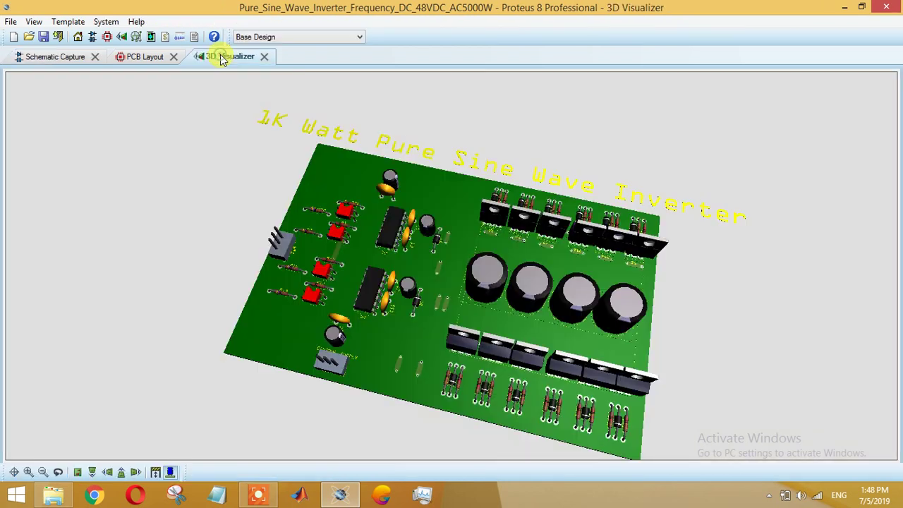
click(431, 262)
mouse_move(451, 265)
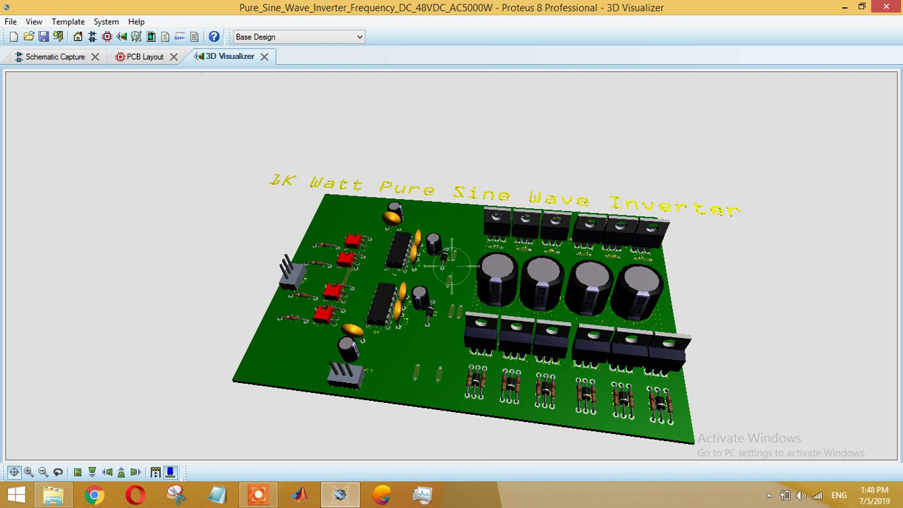
Step: Orbit the 3D board and zoom in on its capacitors, MOSFETs and driver ICs
middle_drag(450, 265, 449, 267)
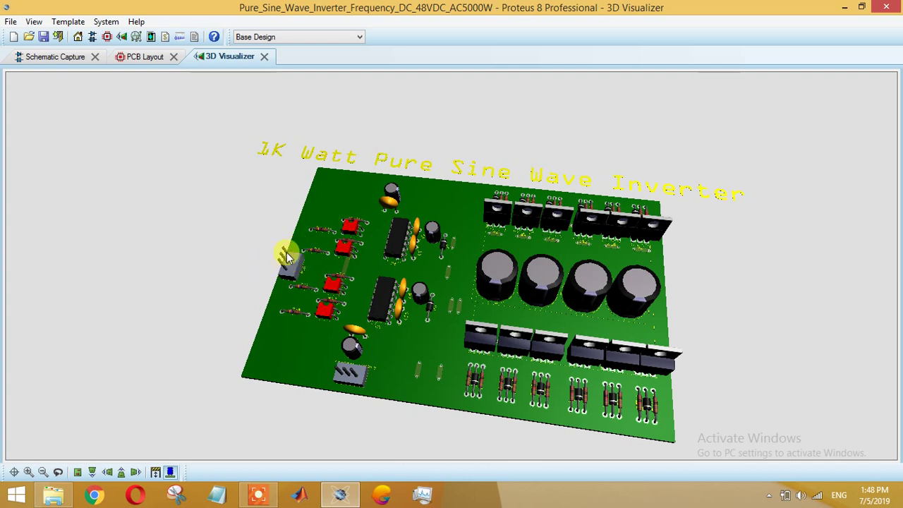
scroll(279, 256, up, 1)
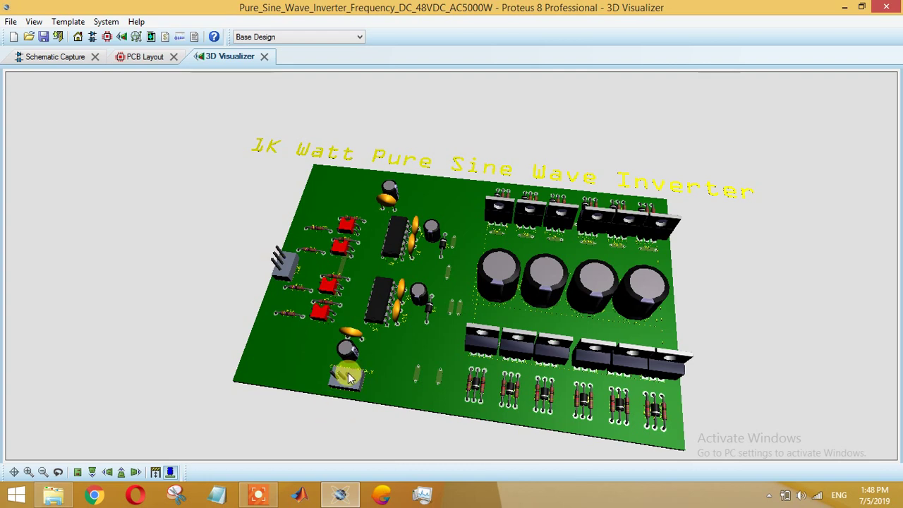
scroll(348, 373, up, 1)
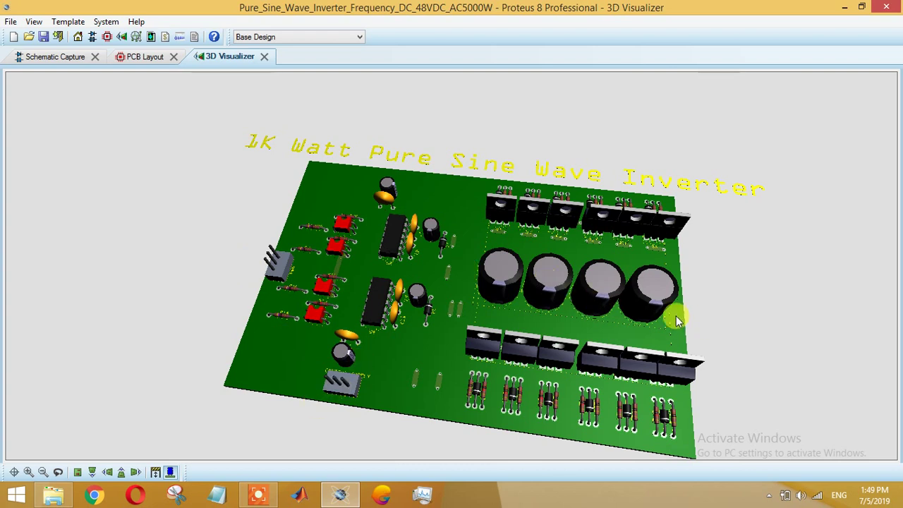
Step: Flip the 3D board to inspect its copper underside, then turn it back to the component side
middle_click(678, 365)
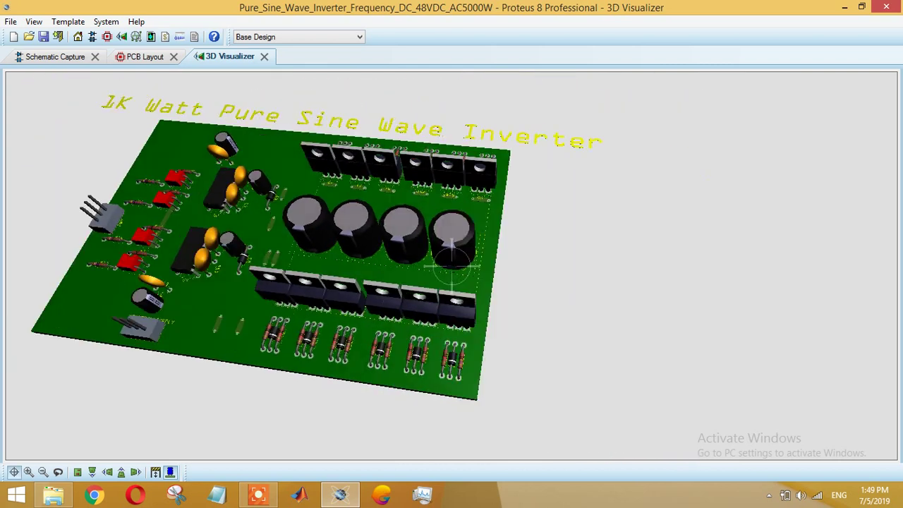
middle_click(451, 266)
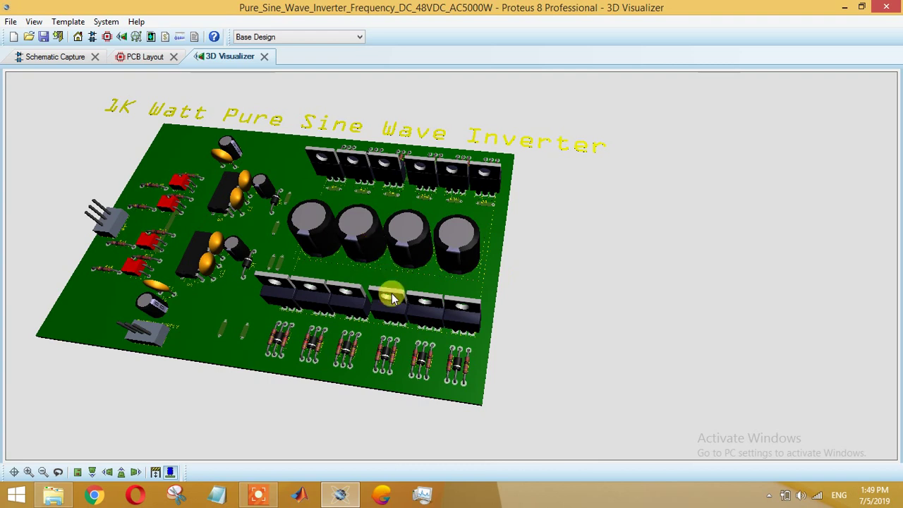
middle_click(518, 307)
middle_drag(515, 306, 457, 276)
middle_click(453, 270)
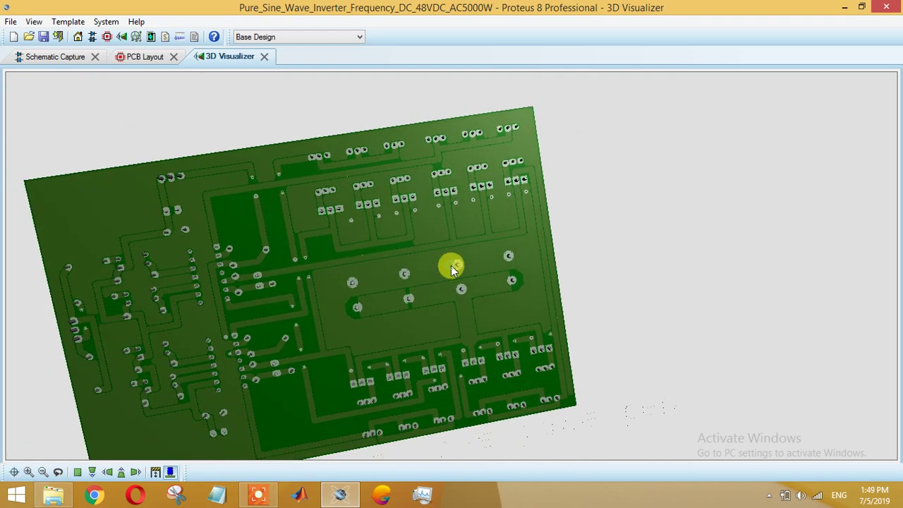
middle_click(349, 236)
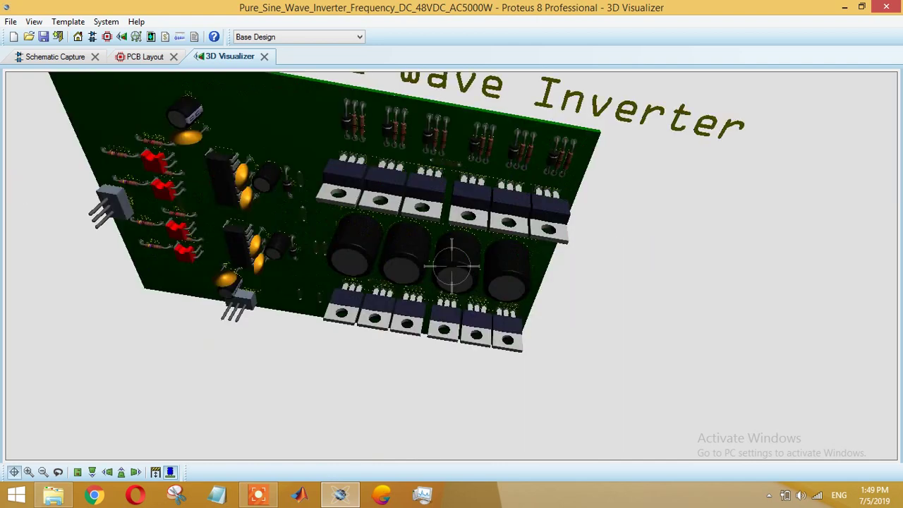
middle_drag(452, 264, 453, 264)
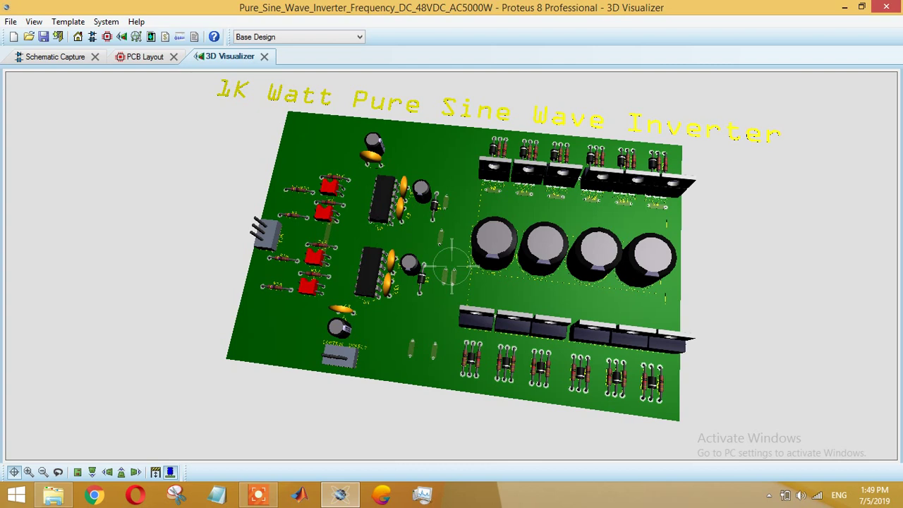
Step: Re-centre the 3D view to show the e-mail label above the board's title
key(Left)
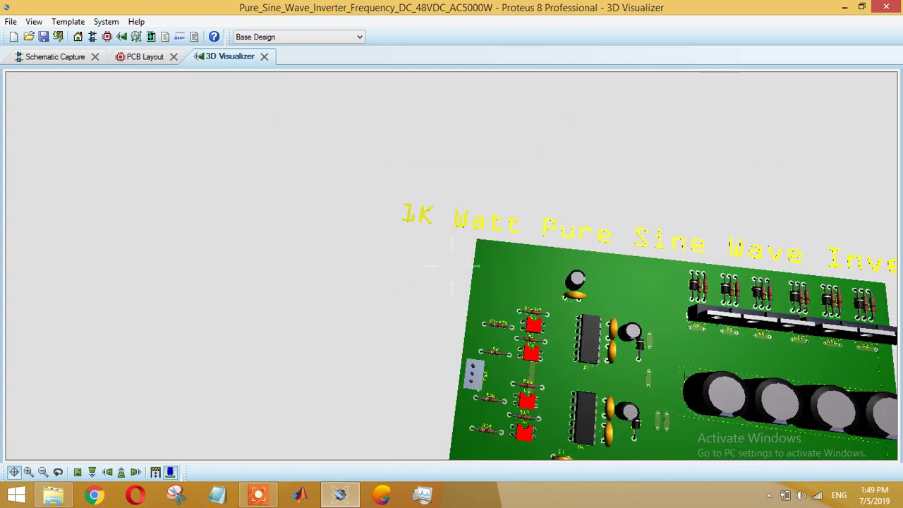
click(451, 265)
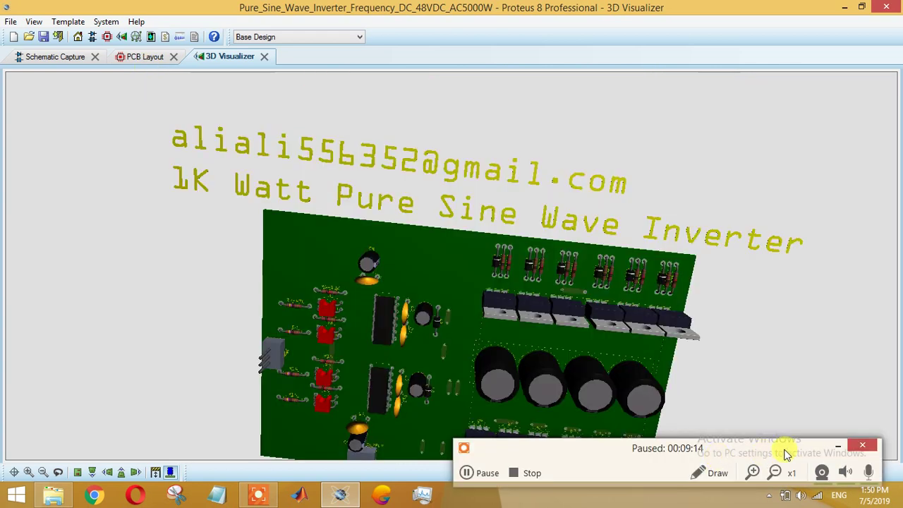
click(824, 448)
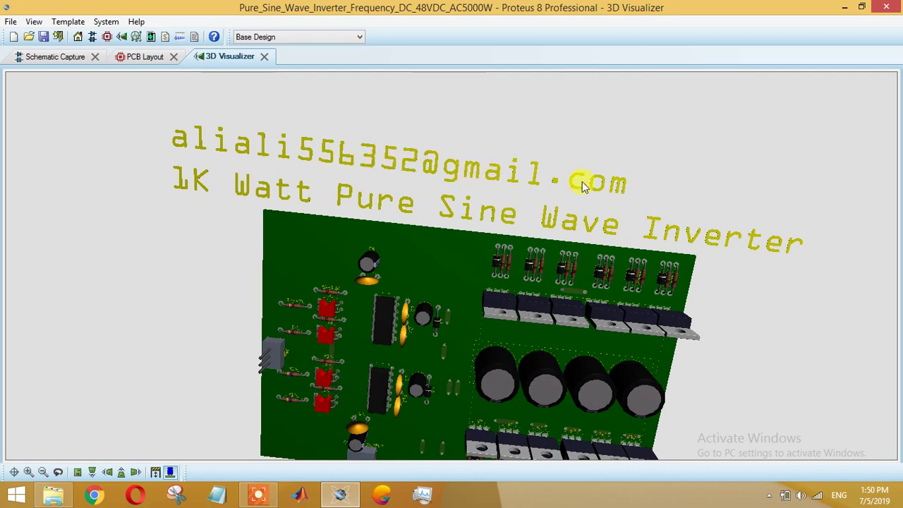
middle_click(506, 294)
Step: Tilt the camera to an overhead view of the whole board with label and title
mouse_move(452, 266)
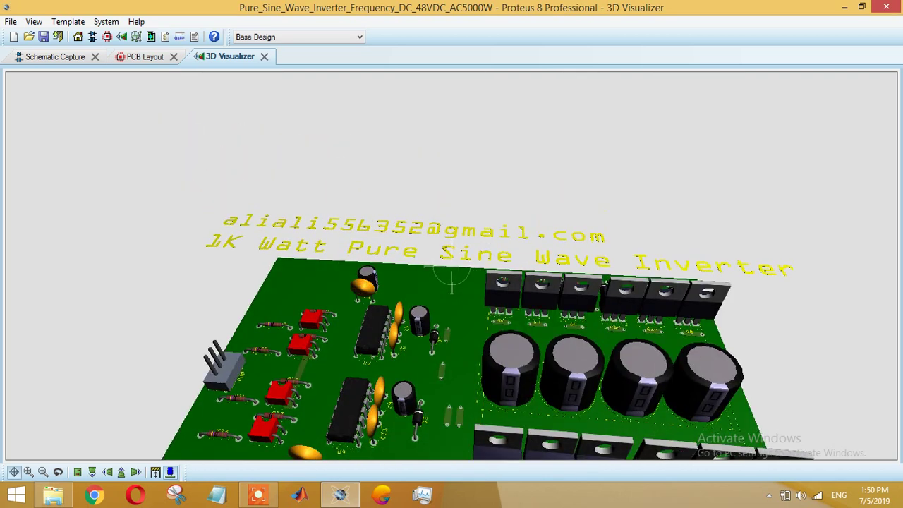